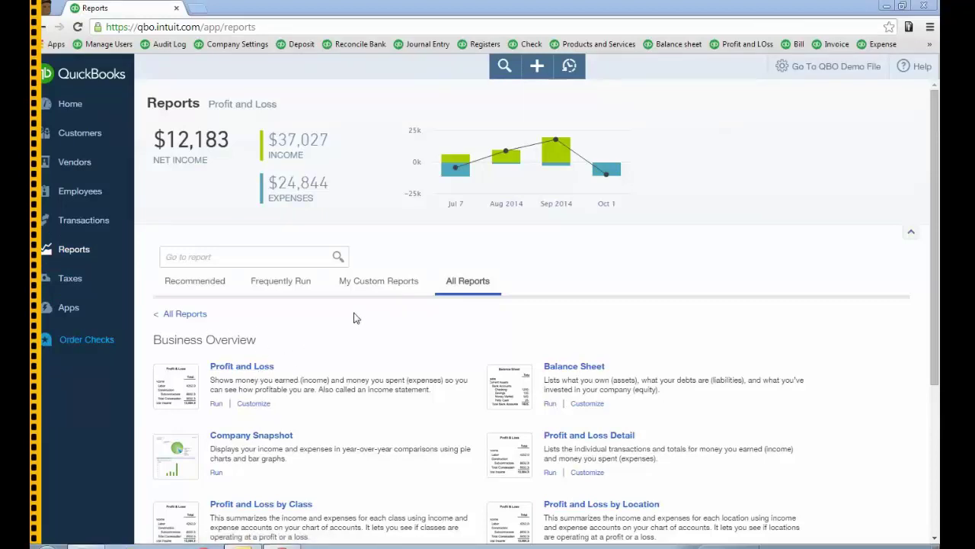
Step: Customize the Profit and Loss to show columns by Products/Services with a % of Row subcolumn
left_click(253, 403)
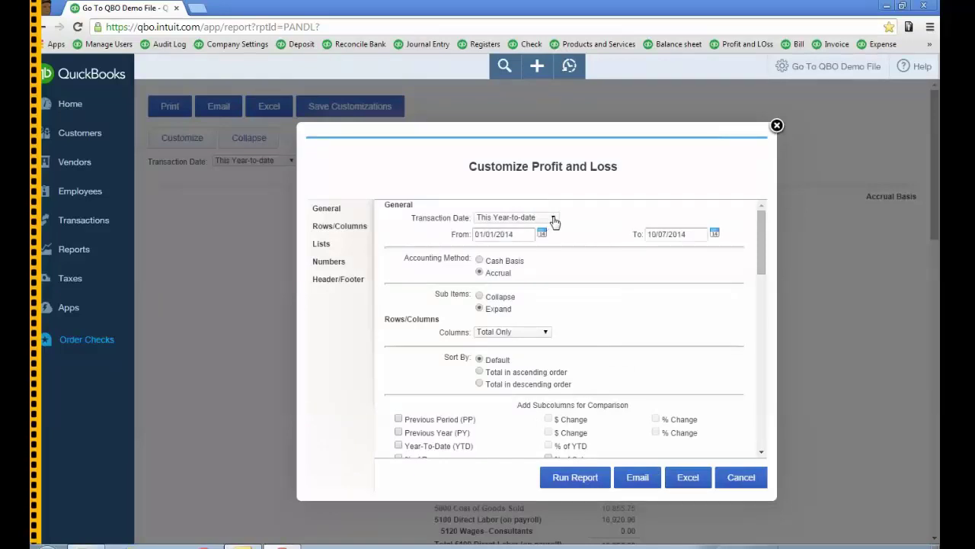
left_click(546, 333)
left_click(523, 441)
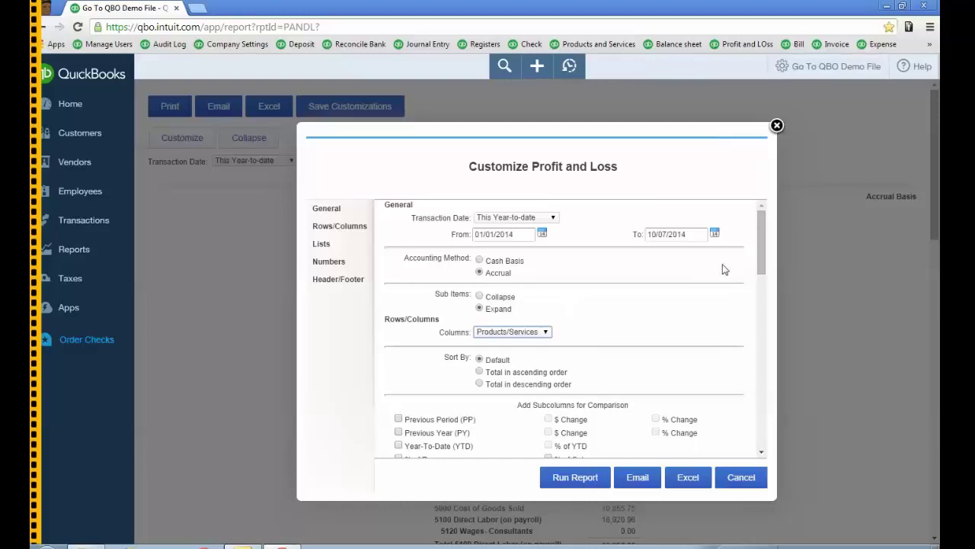
left_click_drag(760, 259, 765, 284)
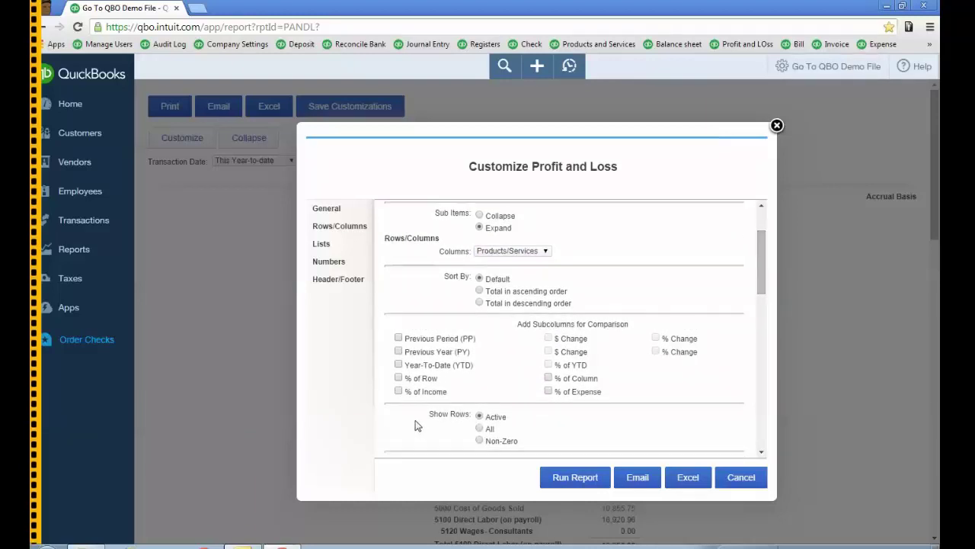
left_click(398, 378)
left_click_drag(766, 261, 768, 314)
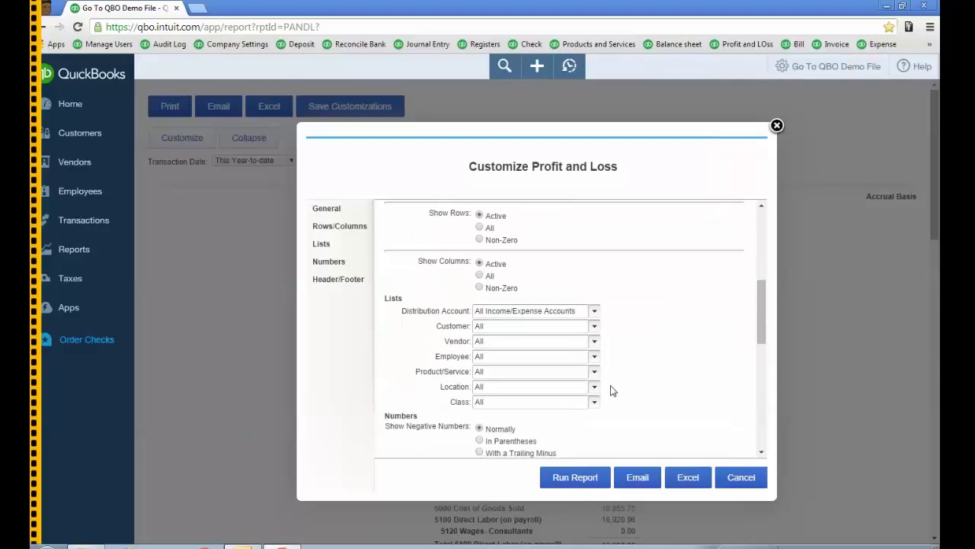
Step: Leave the Product/Service filter at All and run the customized report
left_click(595, 373)
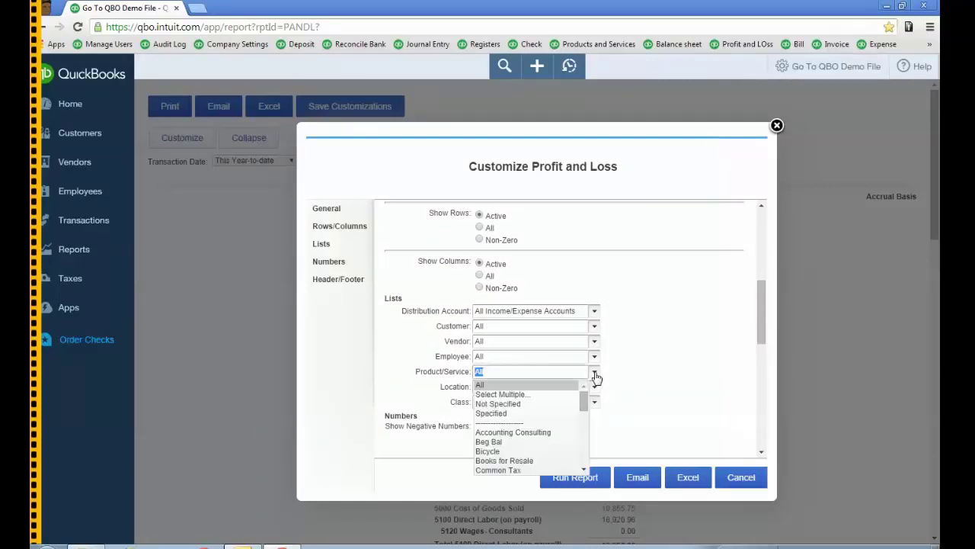
left_click(517, 387)
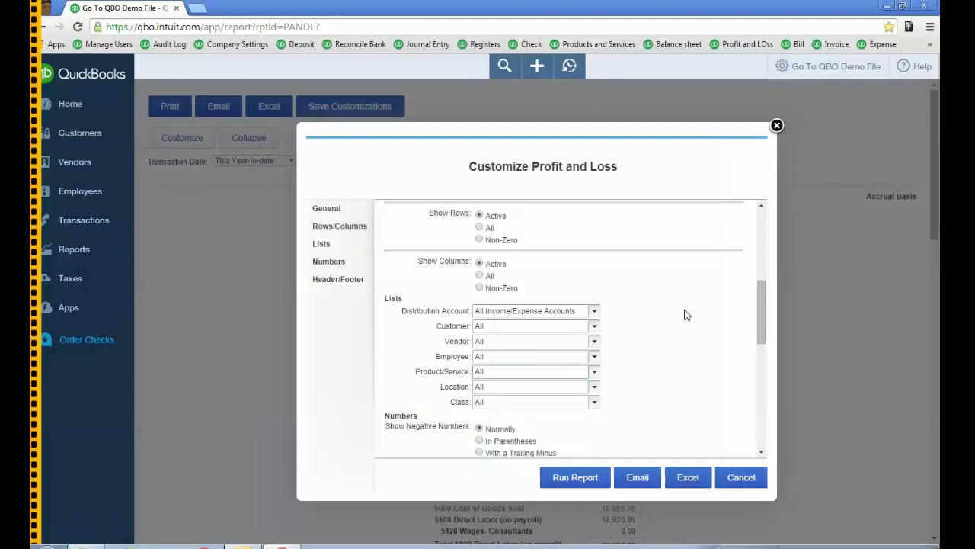
left_click(580, 480)
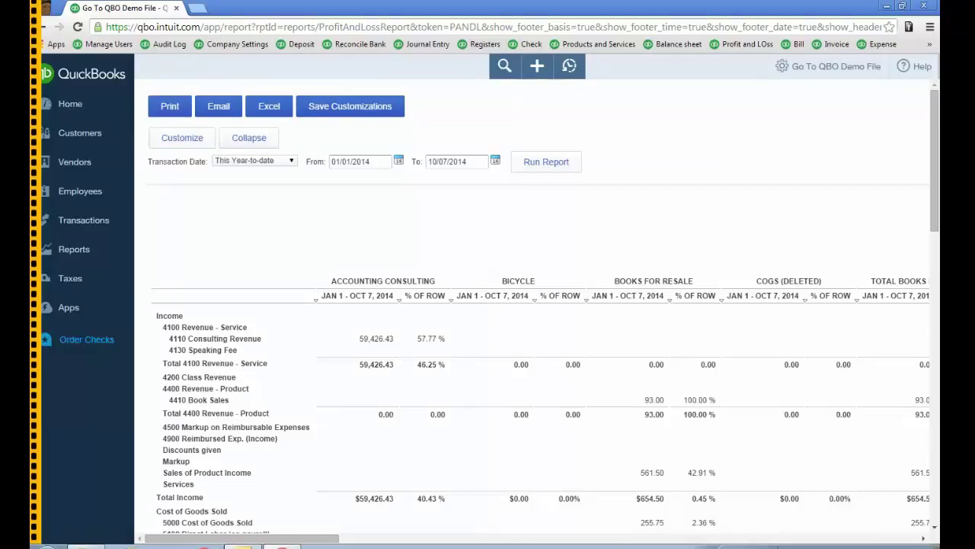
Step: Scroll the report down and across to review every product/service column through Not Specified and Total
scroll(534, 305, "down", 15)
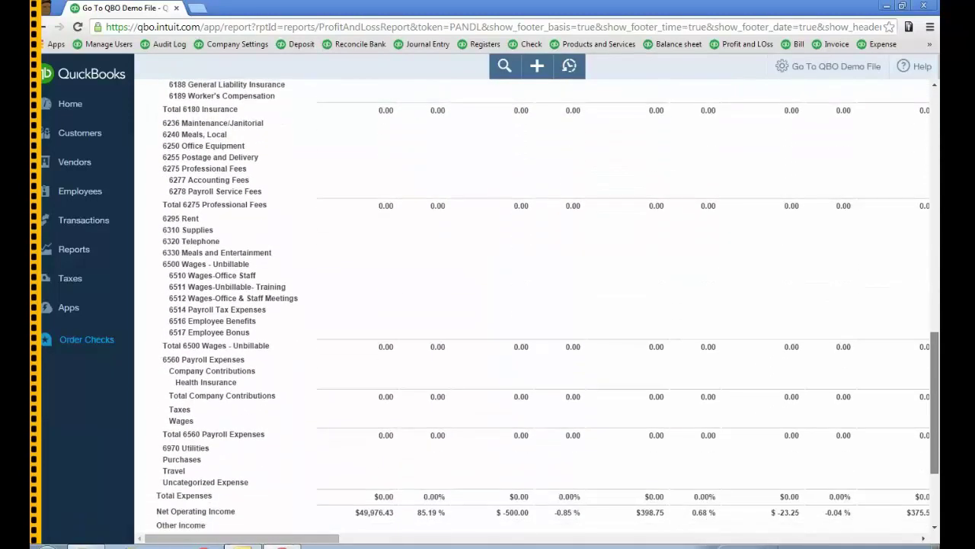
scroll(415, 108, "up", 15)
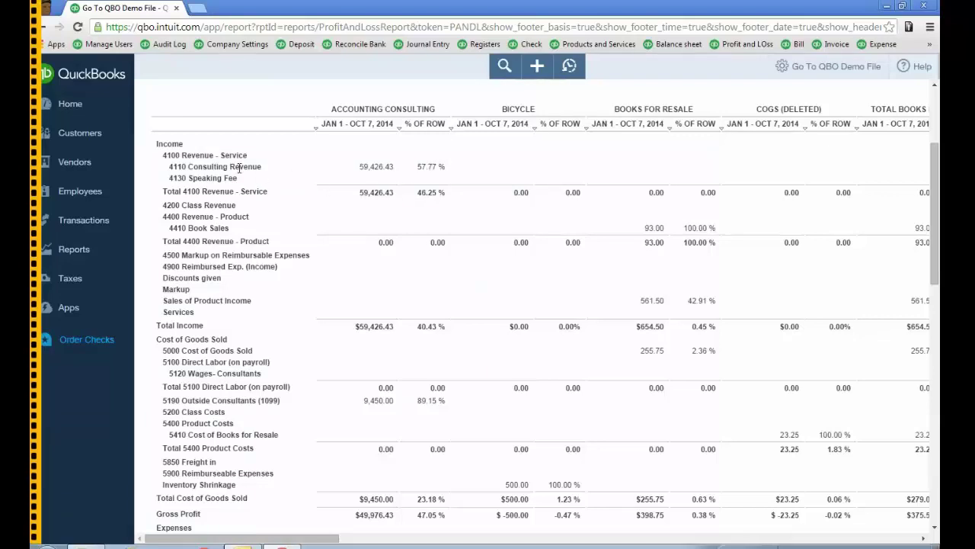
left_click_drag(337, 538, 931, 541)
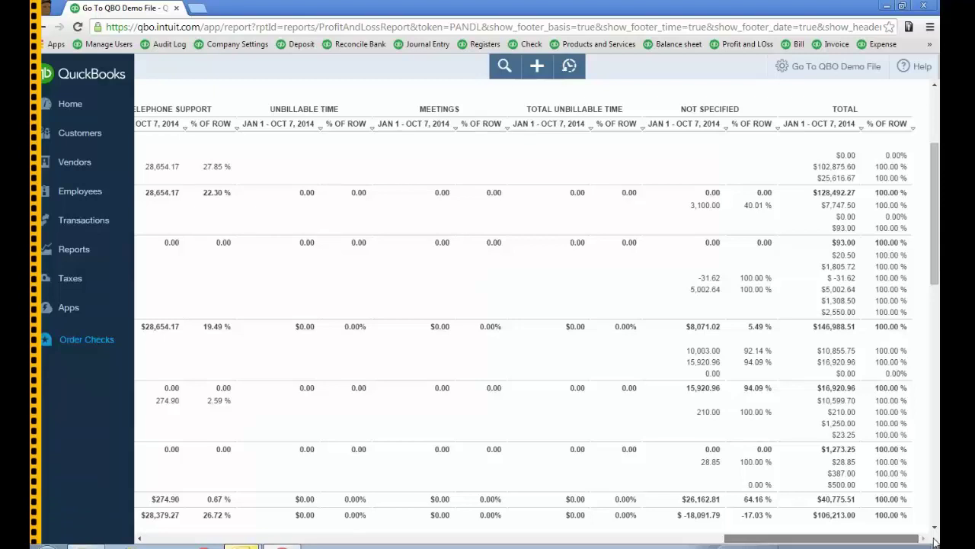
left_click(703, 328)
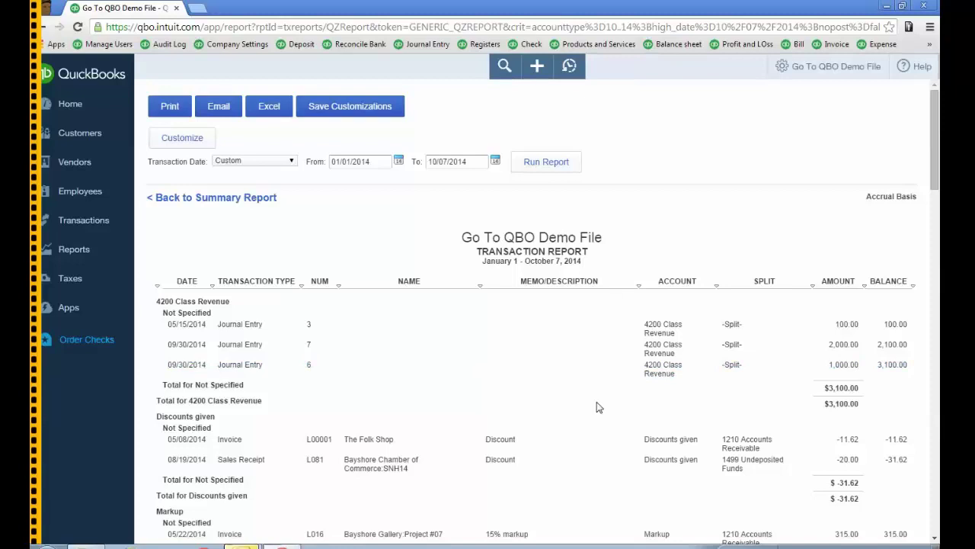
key("alt+Left")
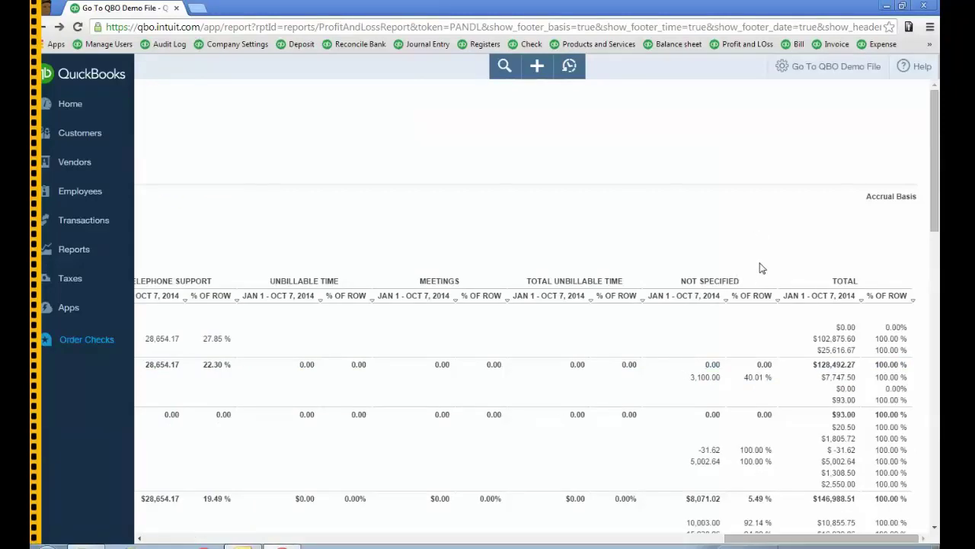
scroll(553, 244, "left", 15)
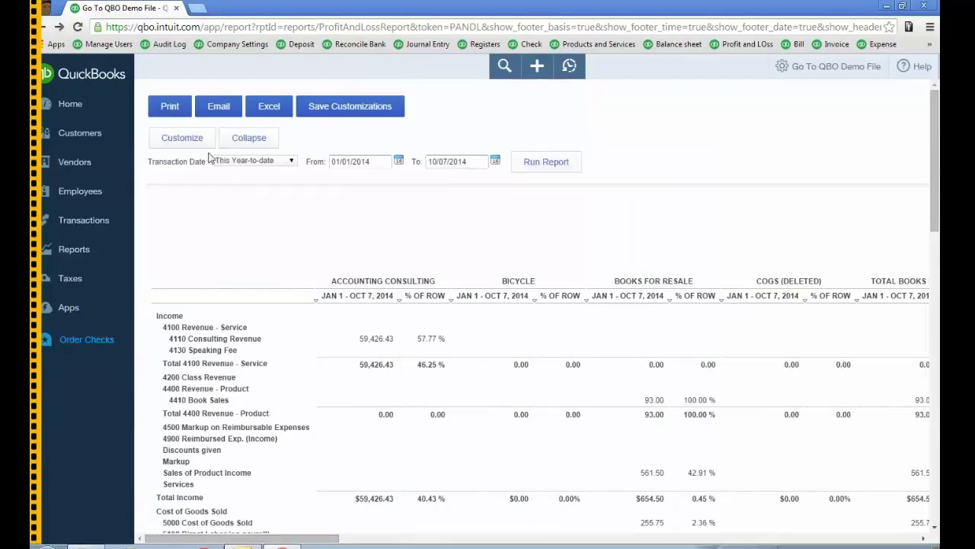
Step: Reopen Customize and choose Select Multiple in the Lists section's Product/Service filter
left_click(186, 138)
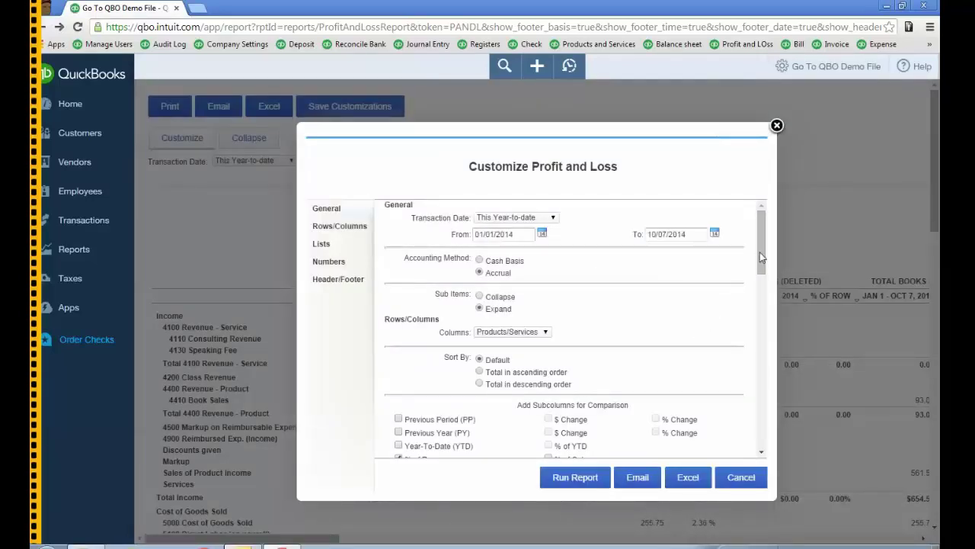
scroll(761, 263, "down", 2)
left_click_drag(762, 274, 760, 319)
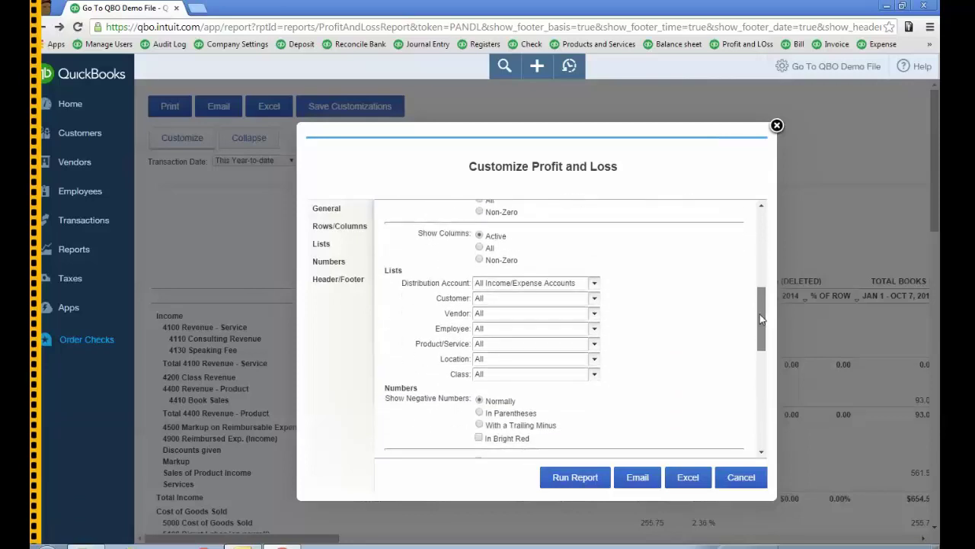
left_click(595, 345)
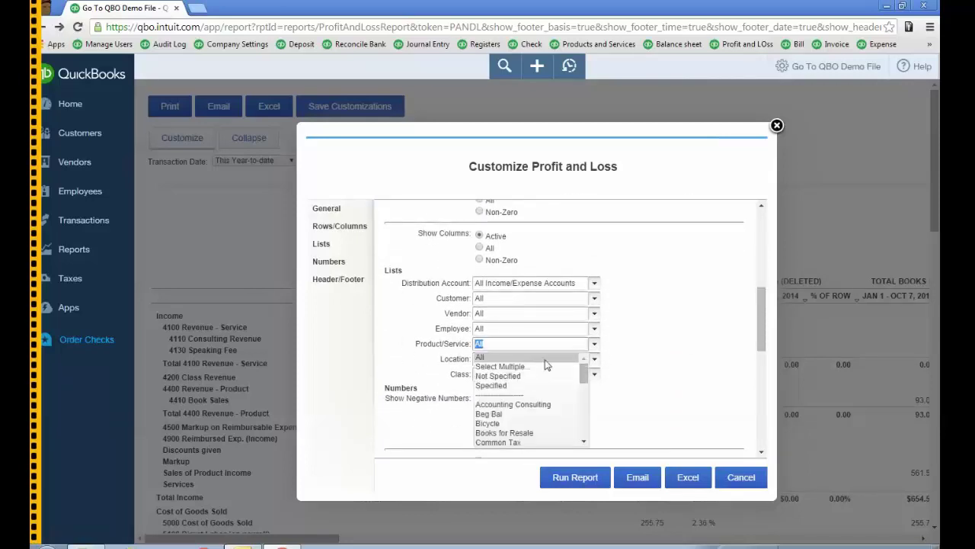
left_click(506, 366)
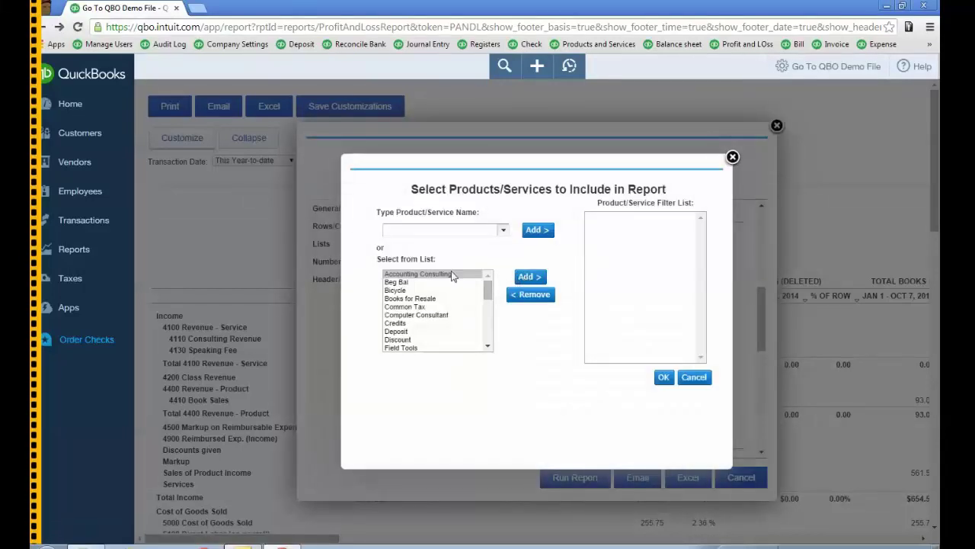
Step: Add Accounting Consulting, Books for Resale, Computer Consultant, Hours, Speaking Fee:Class Fee and Telephone Support to the filter
scroll(398, 311, "down", 3)
left_click(398, 309)
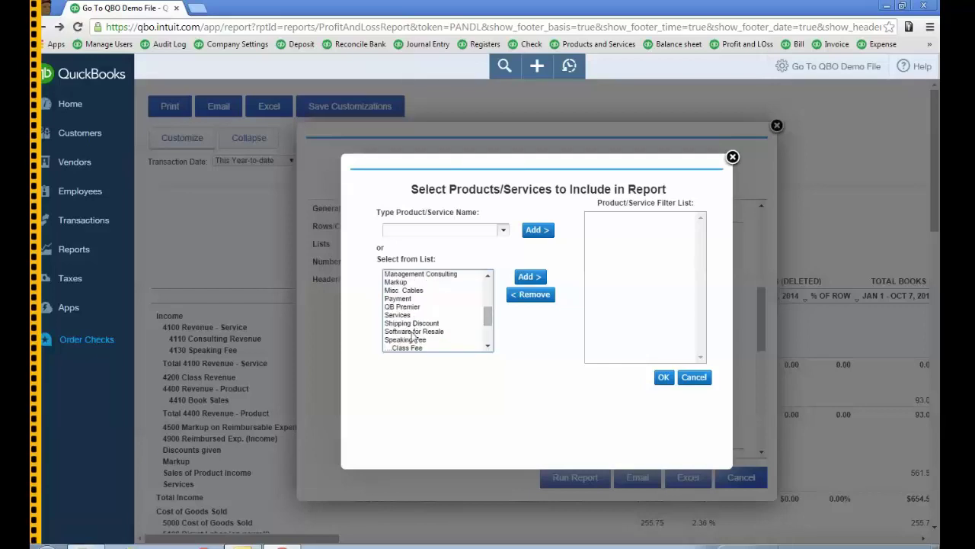
scroll(415, 335, "down", 2)
left_click_drag(423, 341, 424, 349)
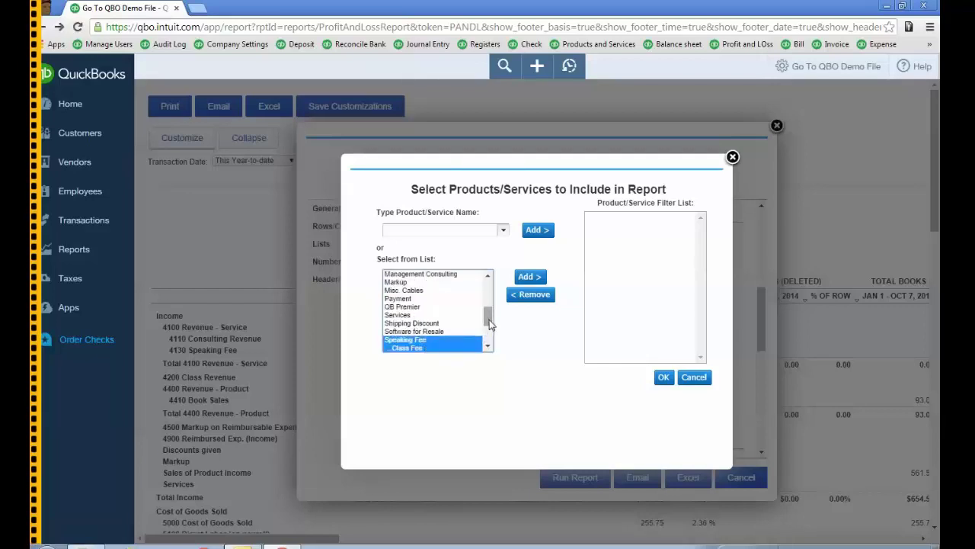
scroll(490, 334, "down", 2)
left_click_drag(424, 307, 426, 315)
left_click(530, 277)
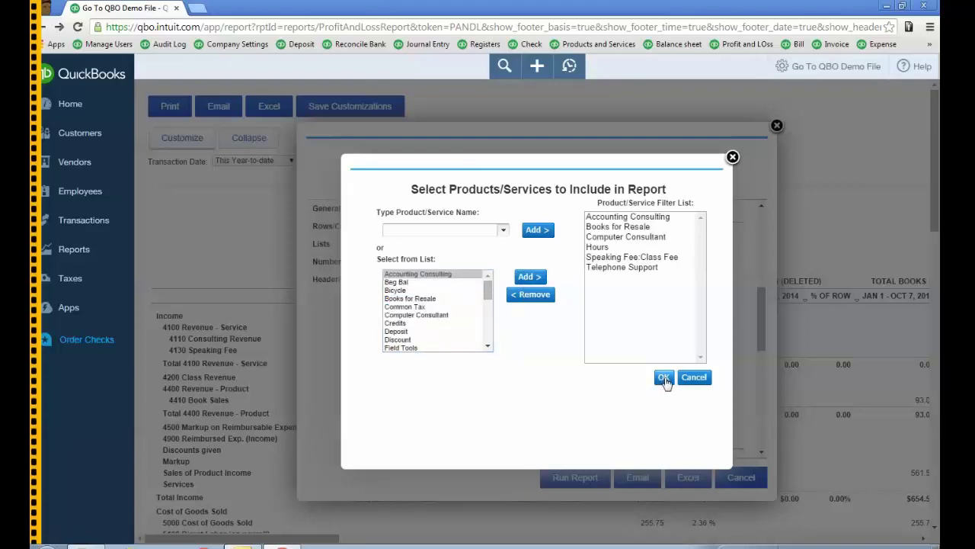
left_click(664, 376)
left_click_drag(762, 313, 770, 375)
Step: Run the filtered report and scroll across its columns to Telephone Support and Total
left_click(575, 477)
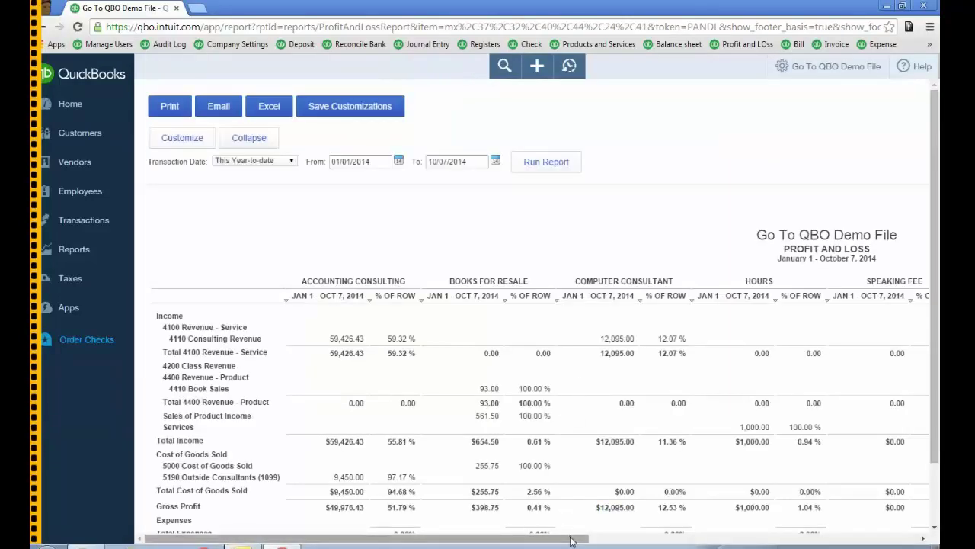
left_click_drag(572, 540, 574, 541)
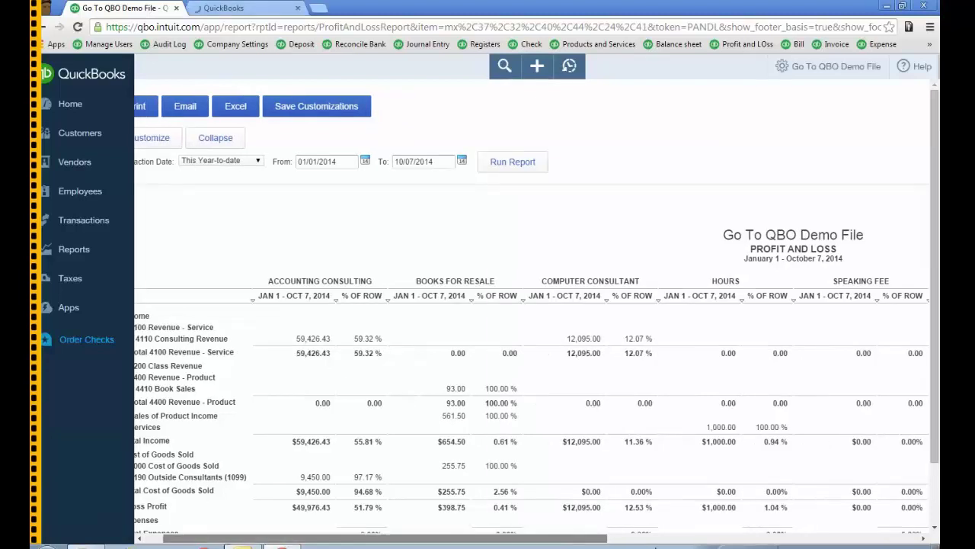
left_click_drag(565, 541, 603, 541)
left_click_drag(664, 543, 923, 541)
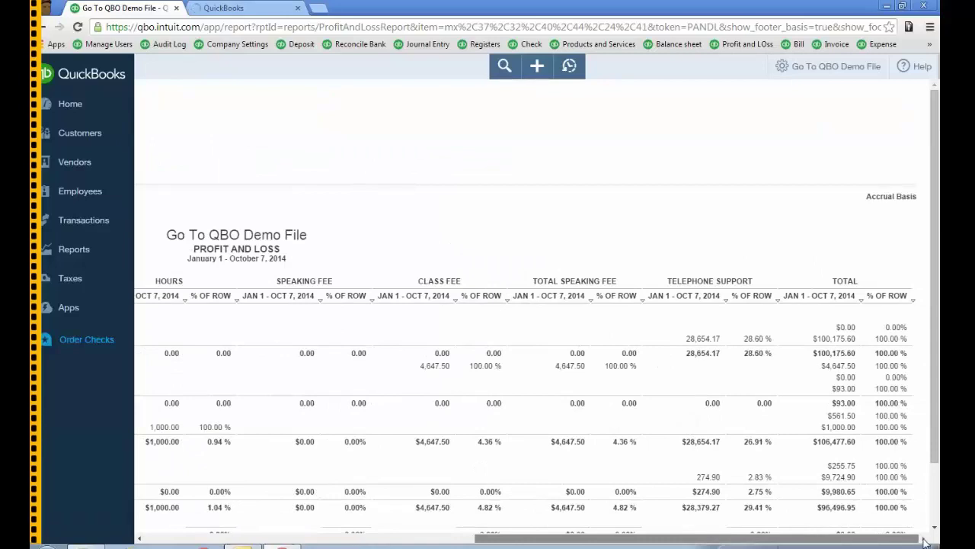
left_click(395, 540)
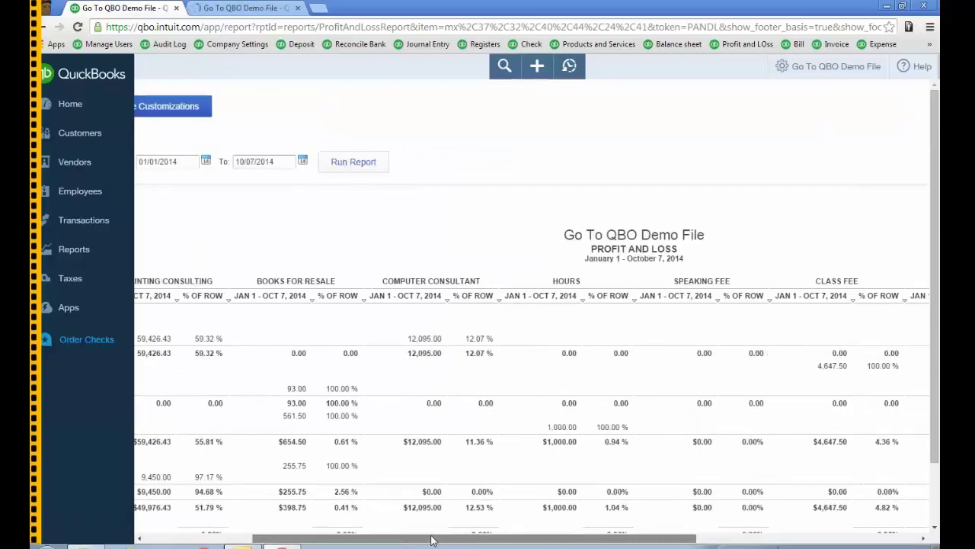